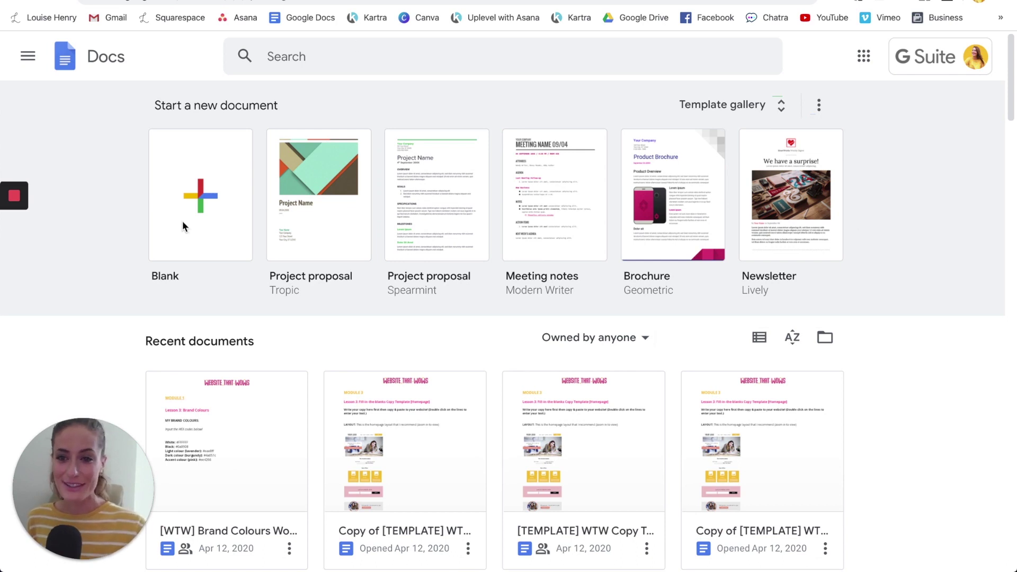
- Create a blank document and enable Voice typing from the Tools menu
click(197, 209)
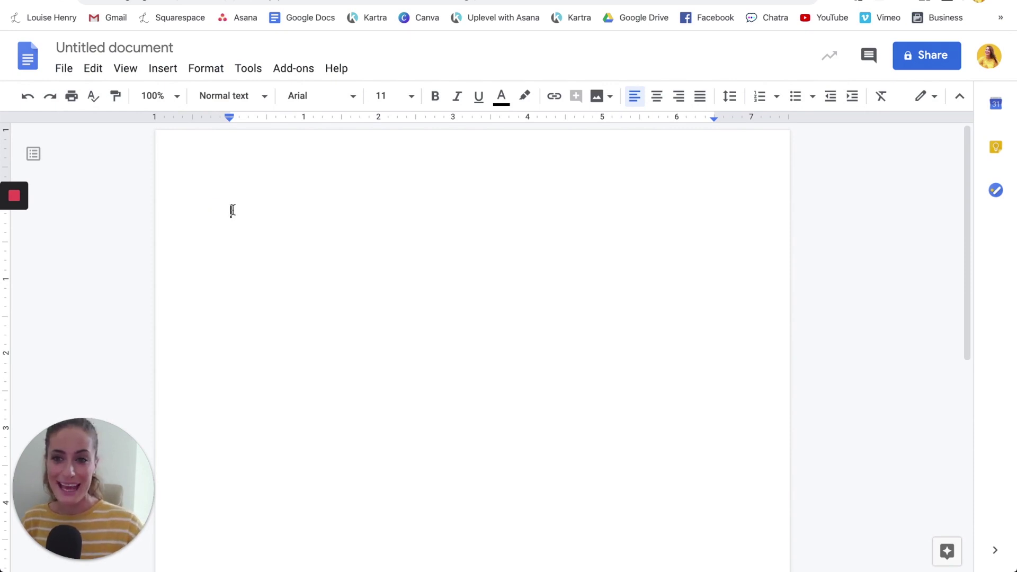
click(249, 72)
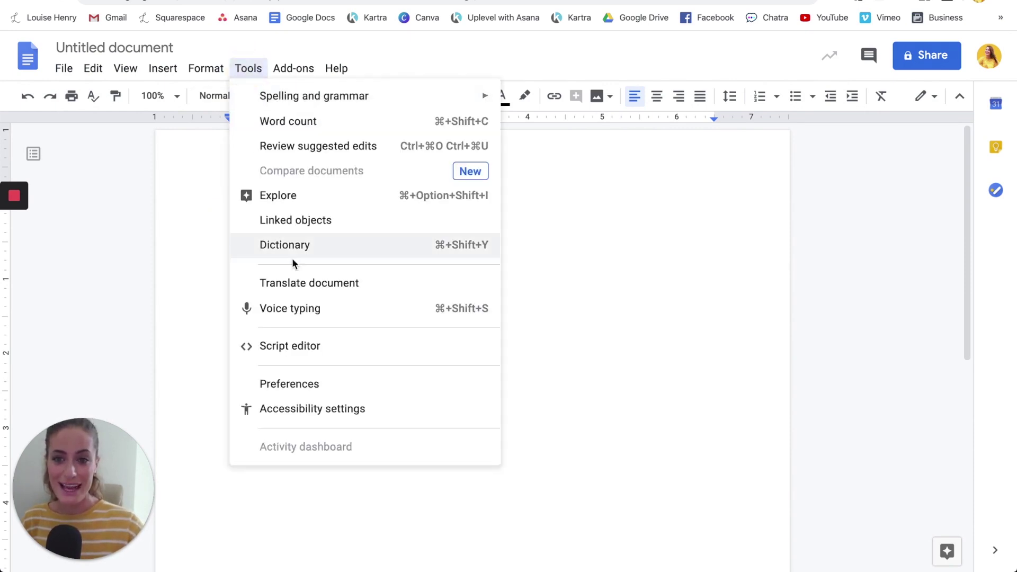
click(310, 316)
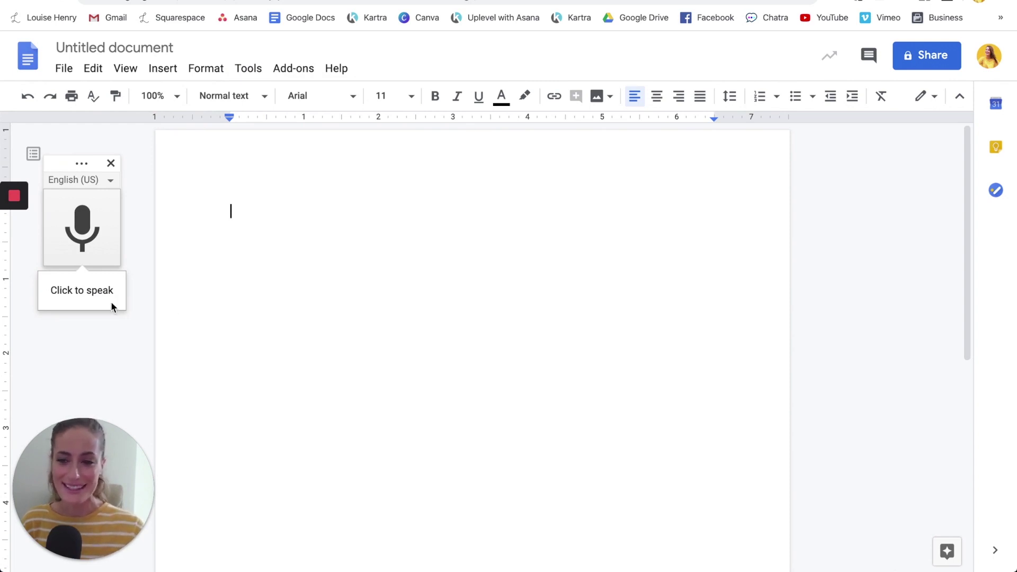
- Allow microphone access and dictate two paragraphs, pausing between them, the second ending with 'microphone'
click(80, 299)
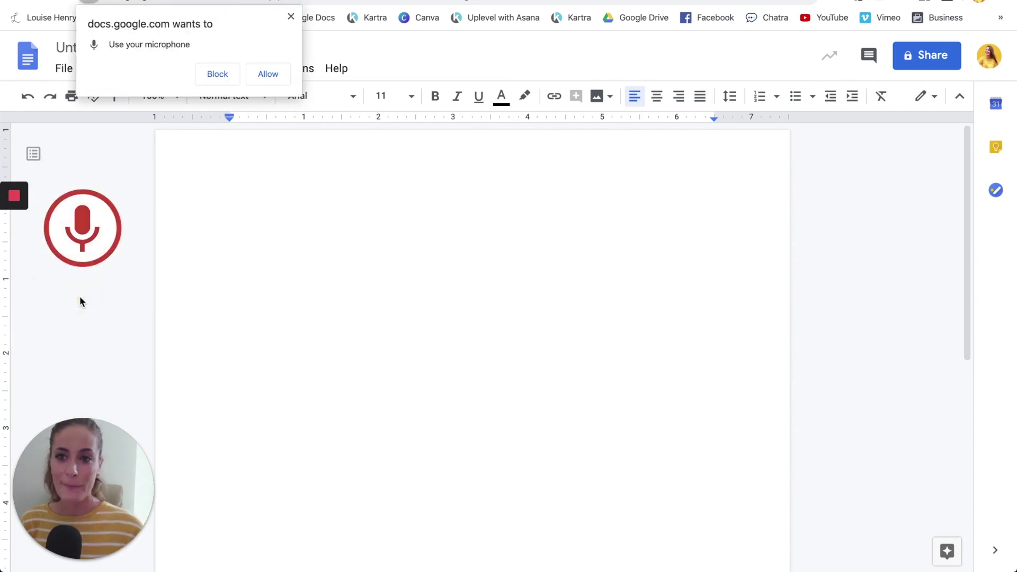
click(268, 74)
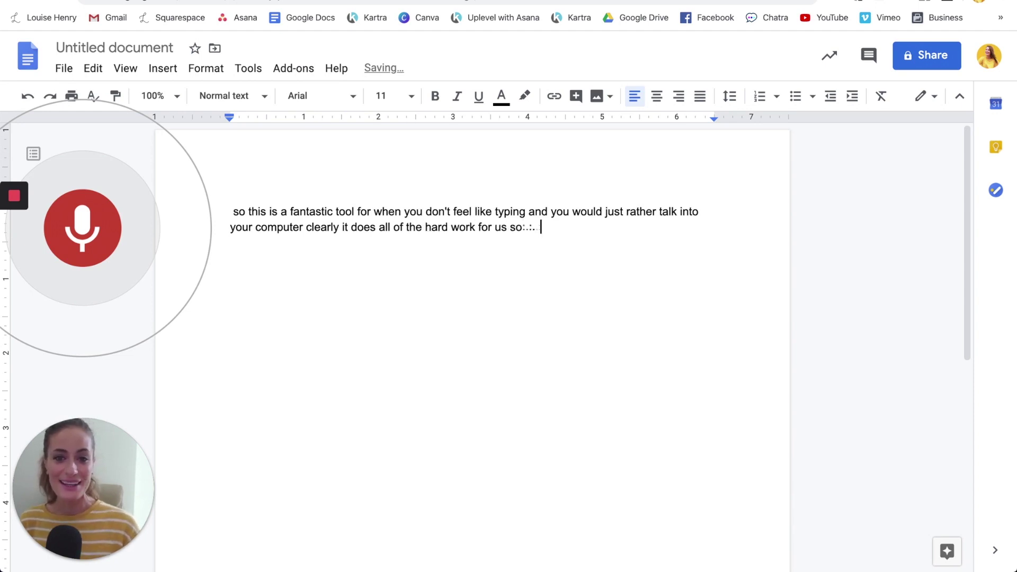
click(90, 229)
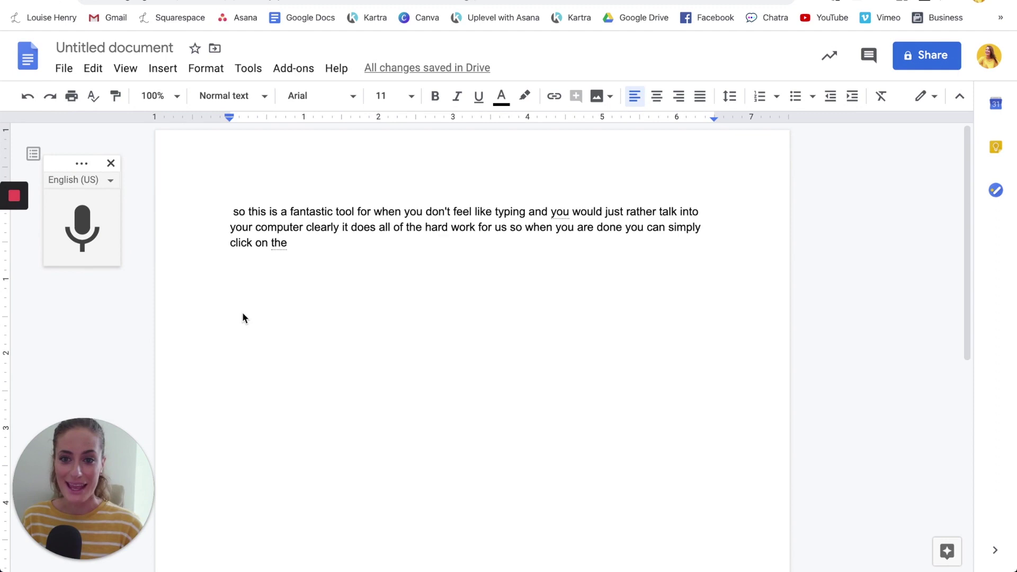
click(83, 228)
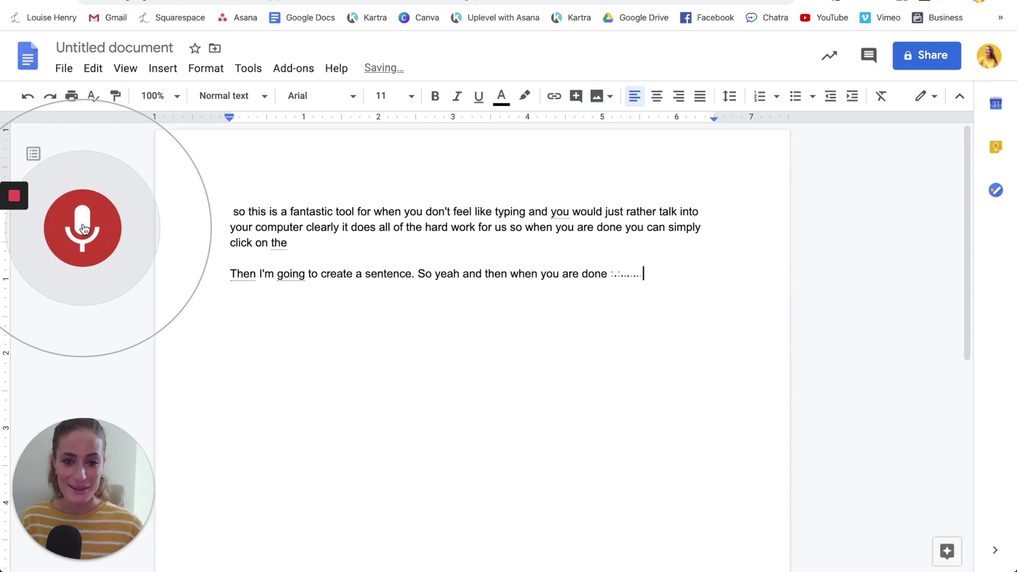
click(83, 229)
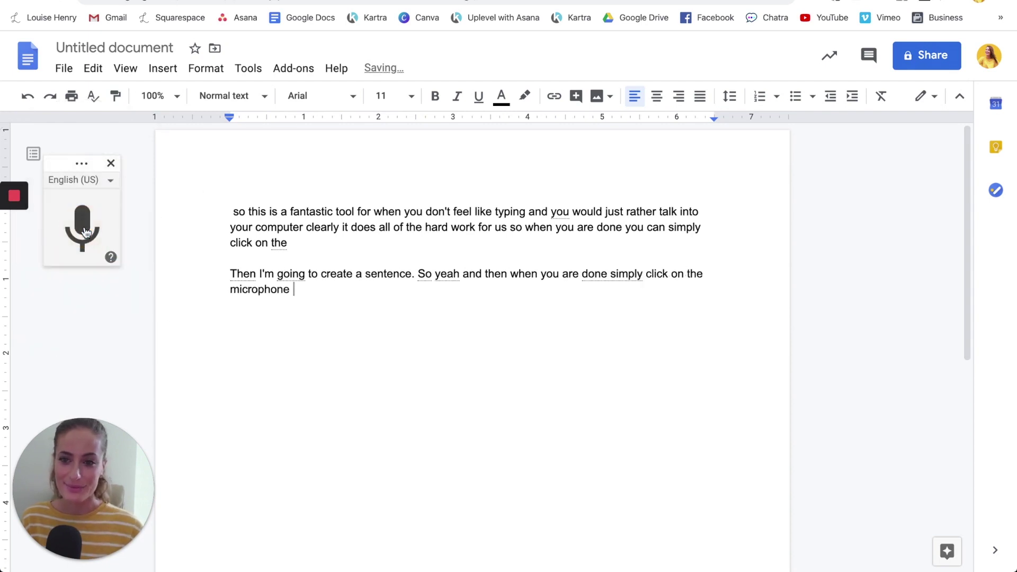